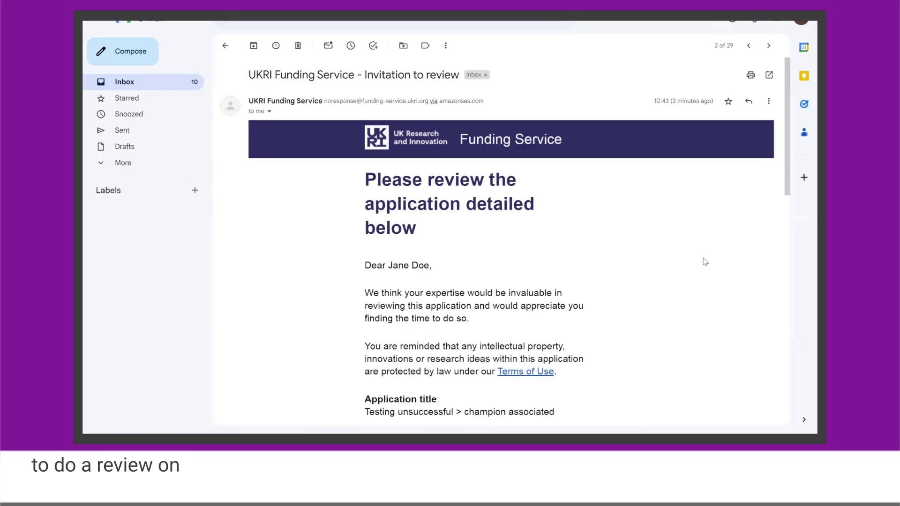
Read the review invitation email, covering the application title, opportunity, review deadline, grant size, team and summary.
scroll(576, 139, down, 1)
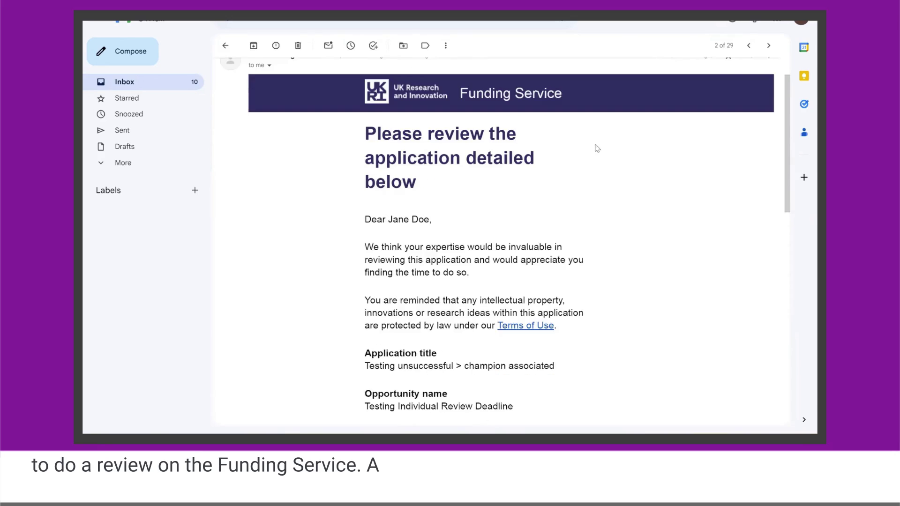
scroll(633, 164, up, 1)
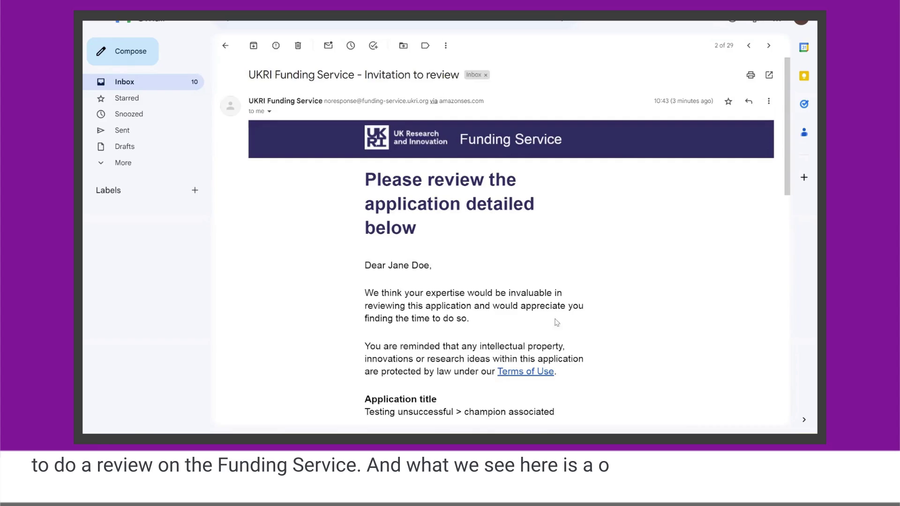
scroll(704, 244, down, 2)
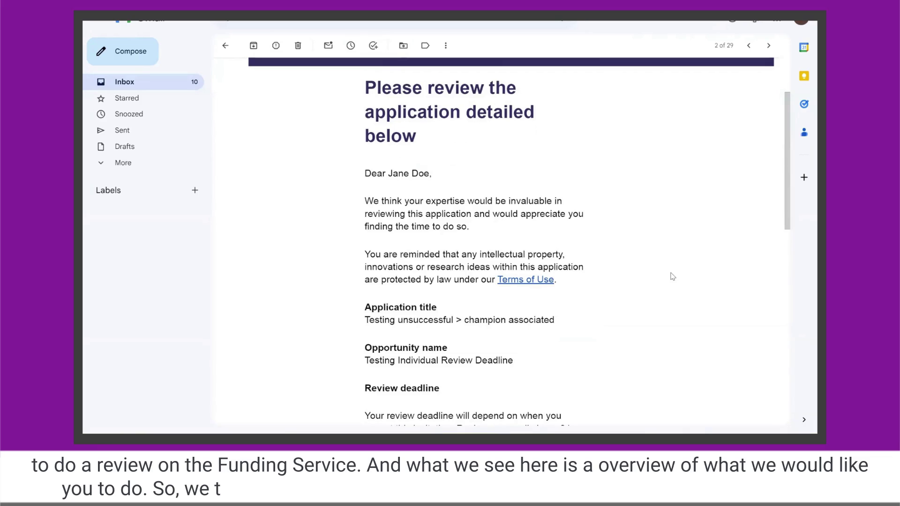
scroll(673, 277, down, 1)
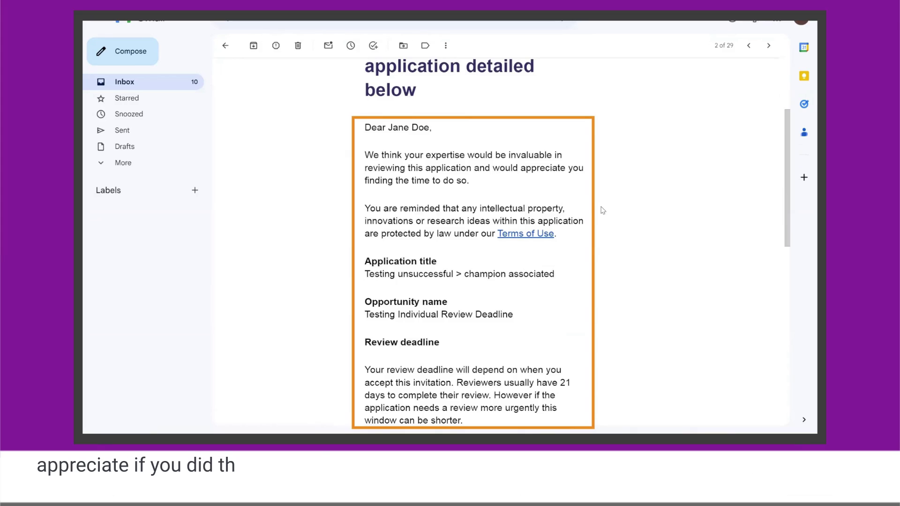
scroll(603, 211, down, 3)
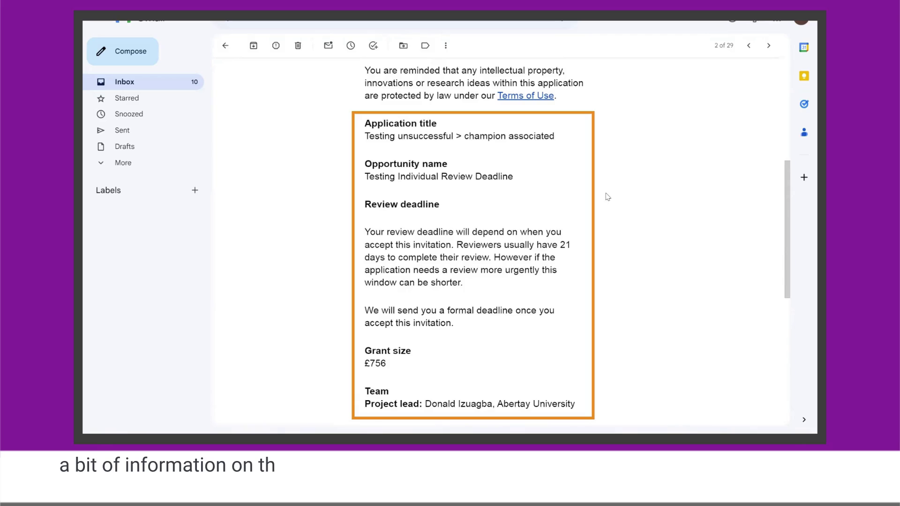
scroll(608, 197, down, 2)
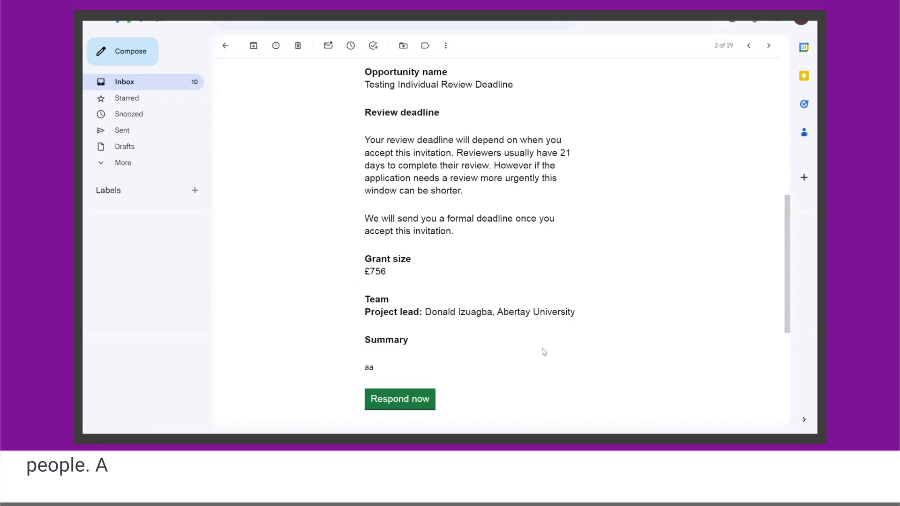
scroll(511, 286, down, 3)
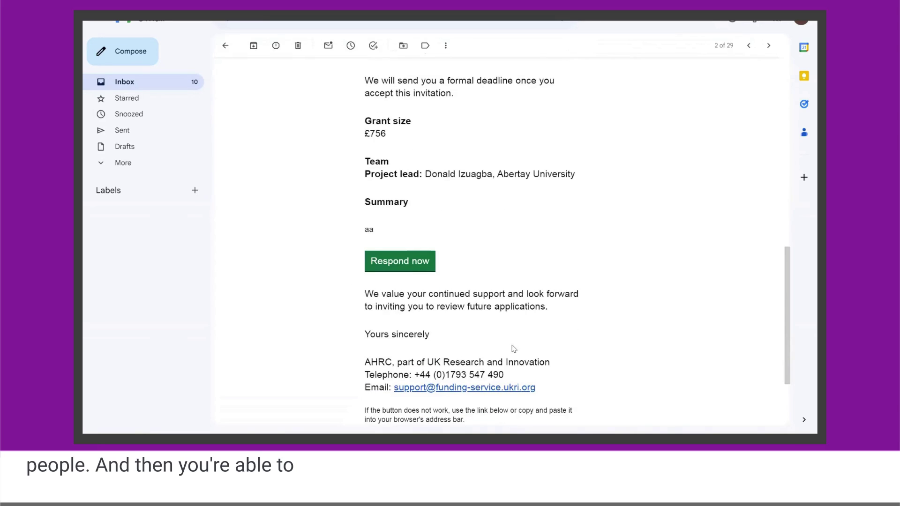
scroll(522, 216, up, 10)
scroll(522, 216, up, 2)
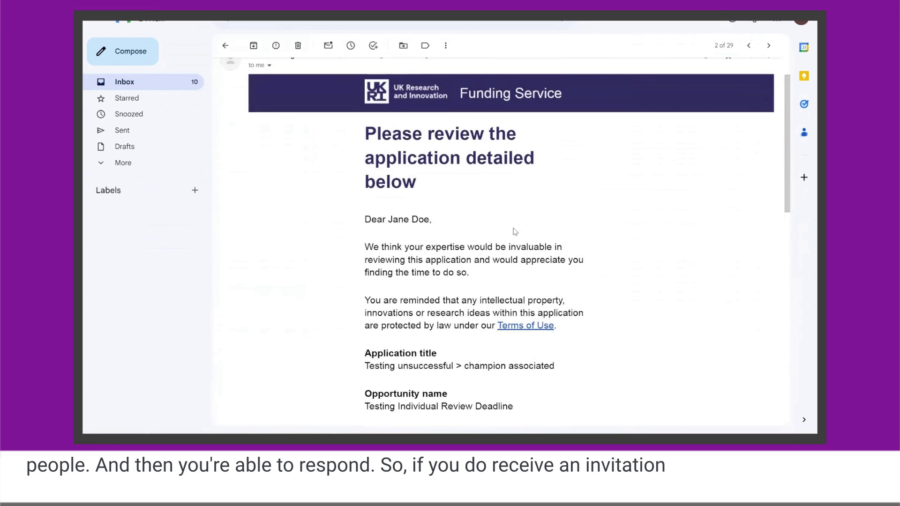
scroll(534, 223, up, 2)
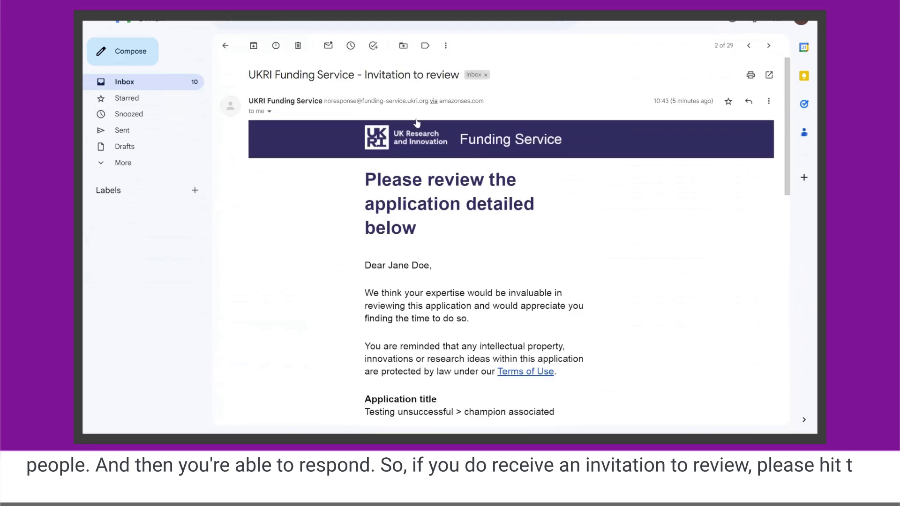
Start responding to the review invitation from the email.
scroll(625, 308, down, 7)
scroll(624, 307, down, 2)
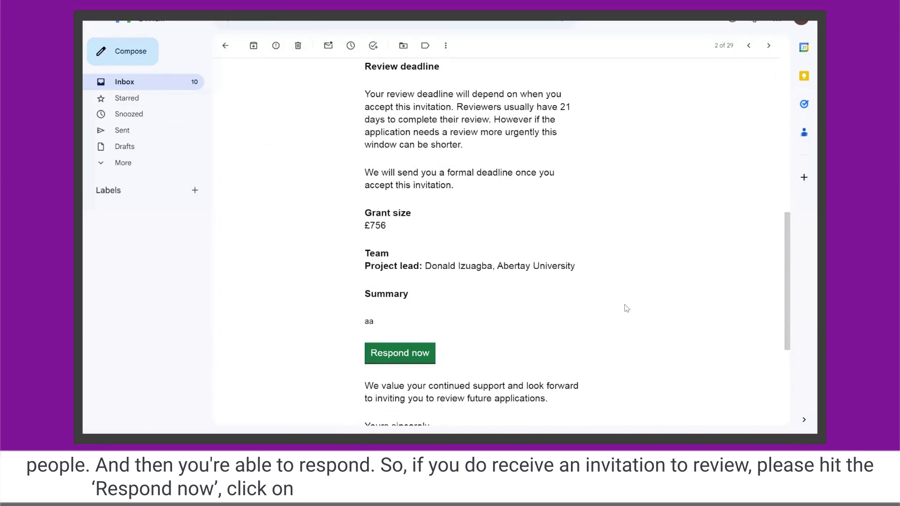
click(415, 358)
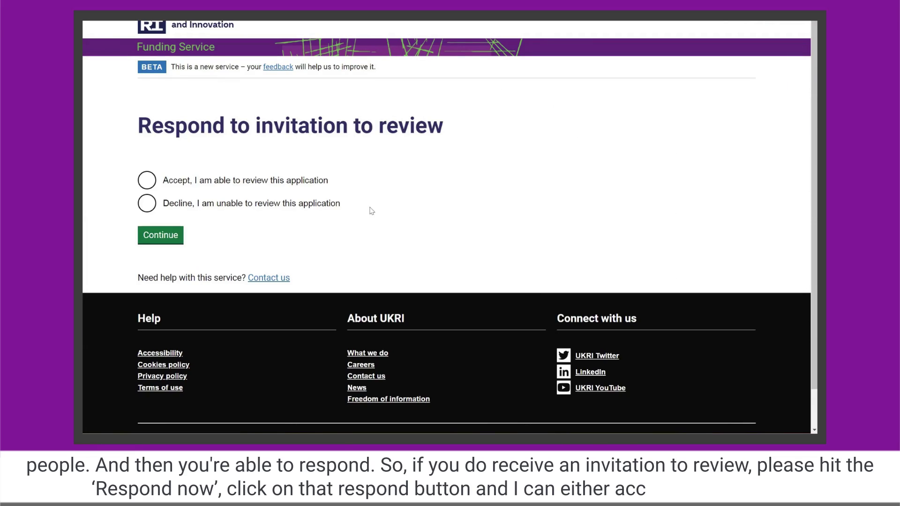
Look at the reasons offered for declining the invitation, and return to the response choices without declining.
click(147, 205)
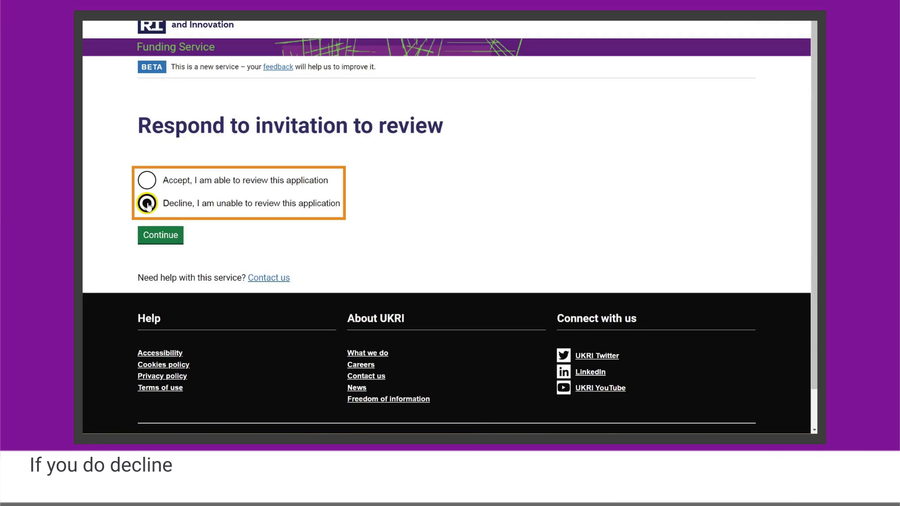
click(174, 235)
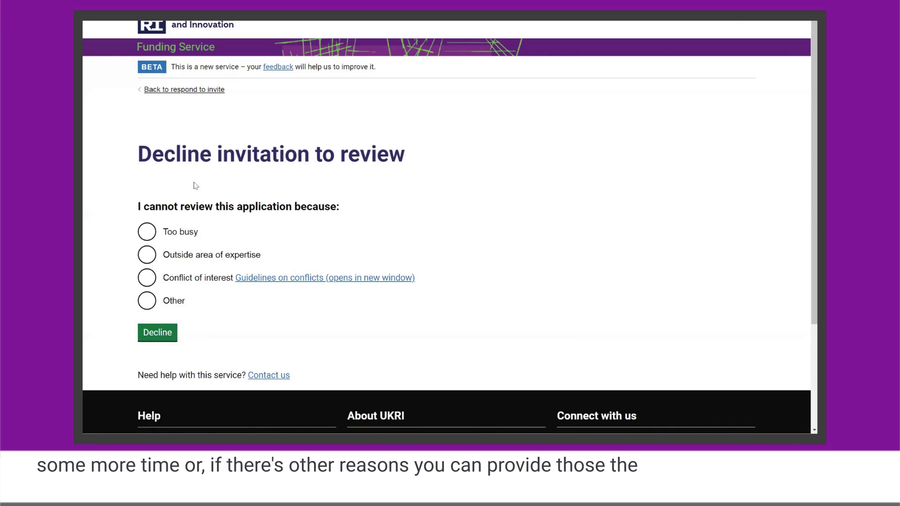
click(202, 91)
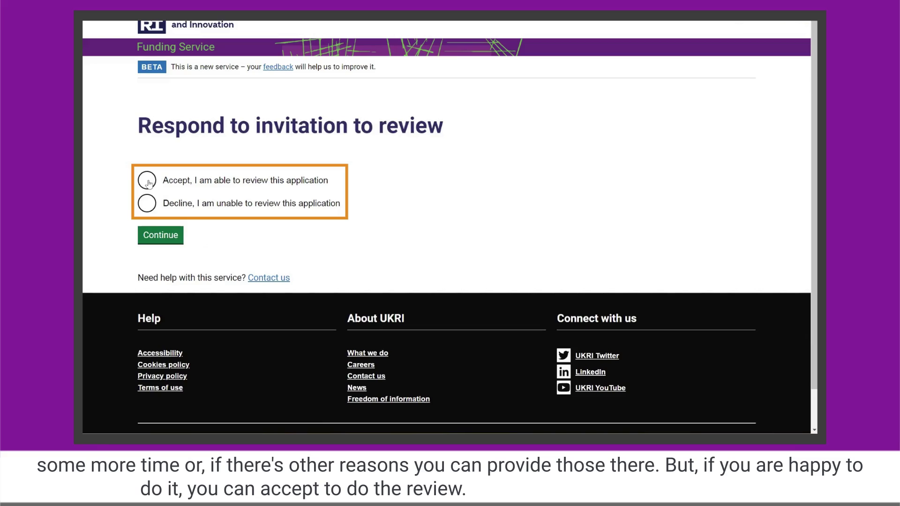
Accept the invitation to review the application, confirming relevant expertise, available time and no known conflicts of interest.
click(147, 181)
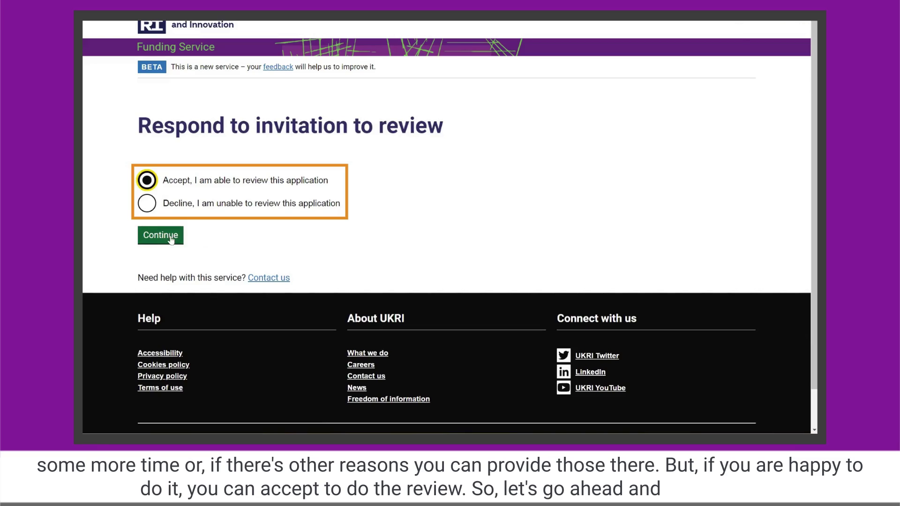
click(160, 236)
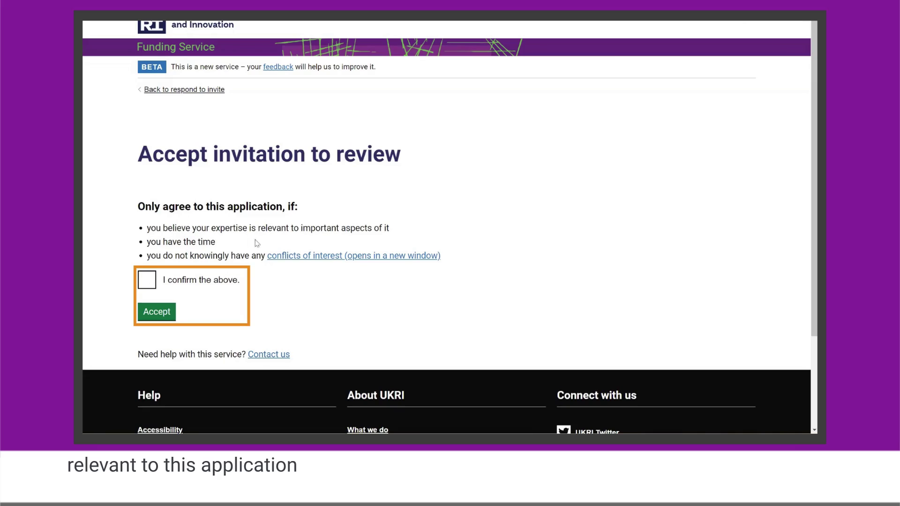
click(148, 282)
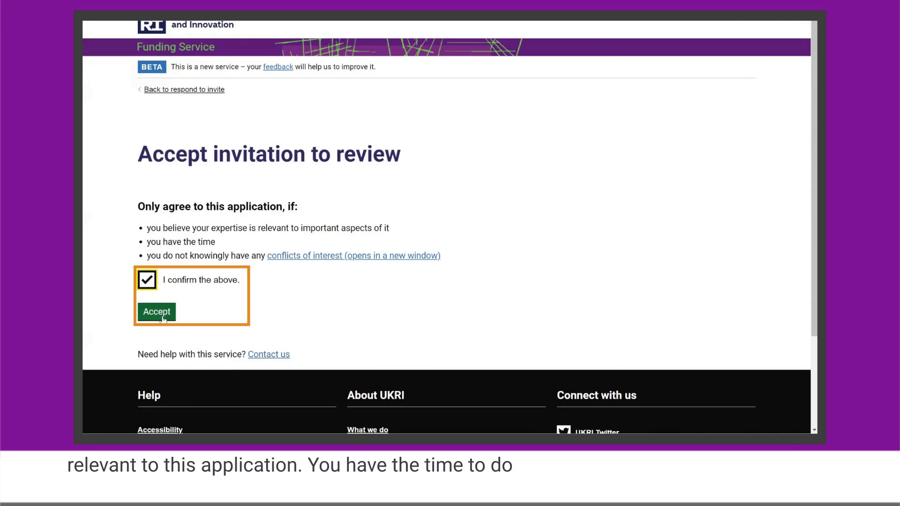
click(162, 315)
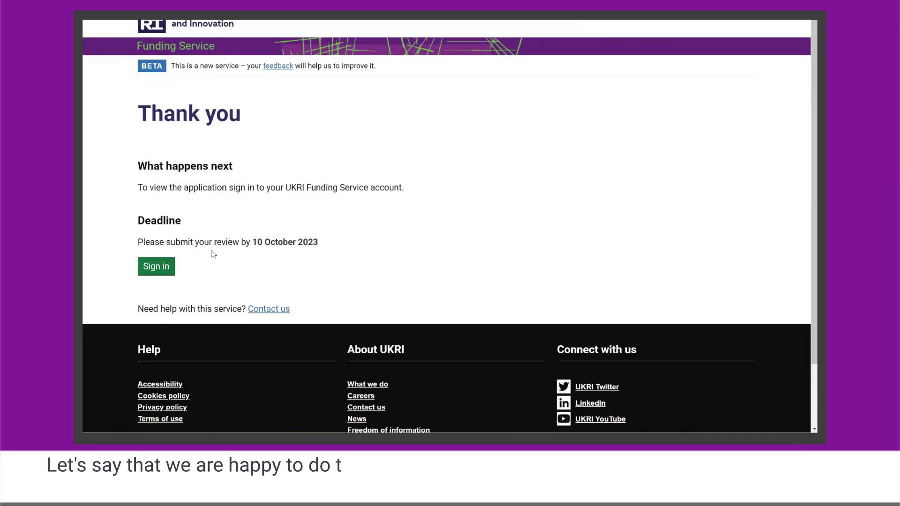
Sign in to the Funding Service account with the prefilled email address and password.
click(156, 270)
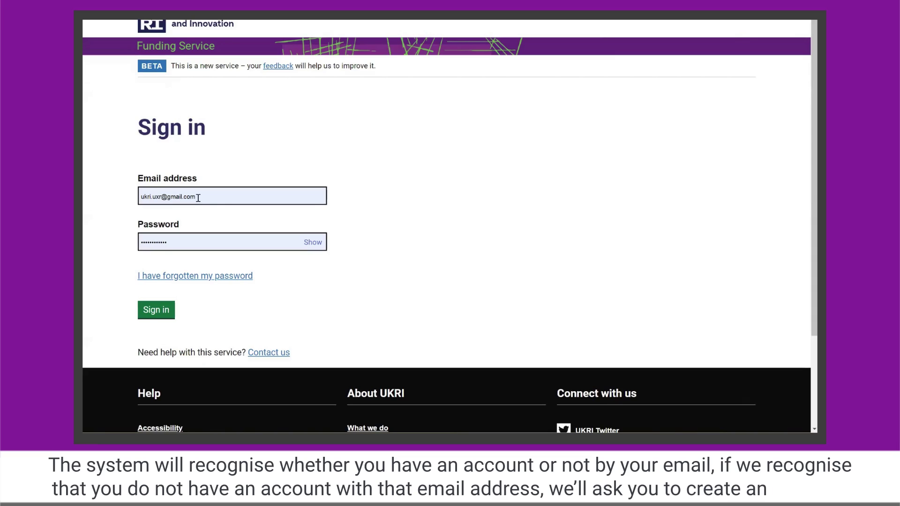
click(168, 312)
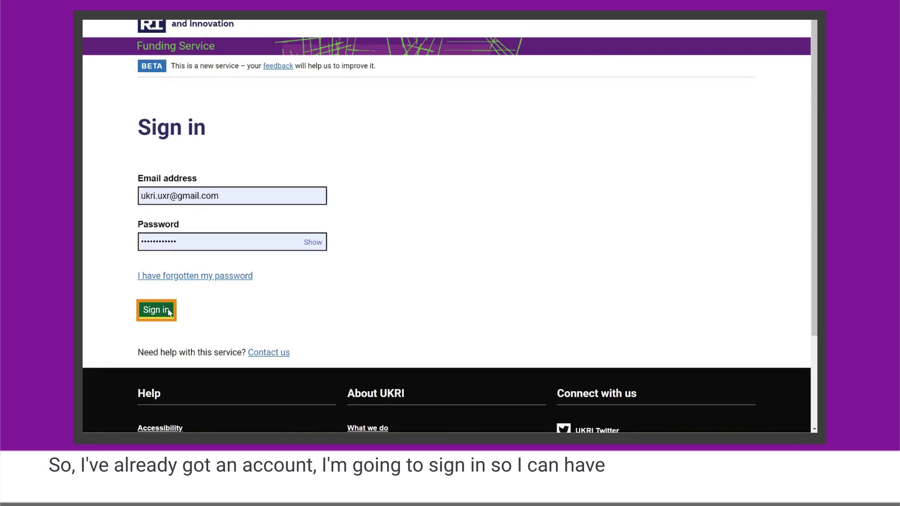
click(168, 312)
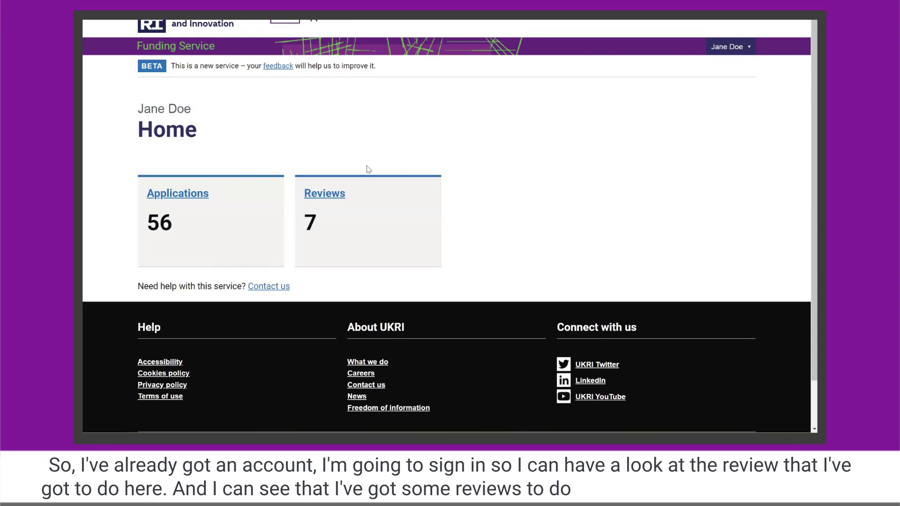
Open the "Testing unsuccessful > champion associated" review from the list of assigned reviews.
click(323, 199)
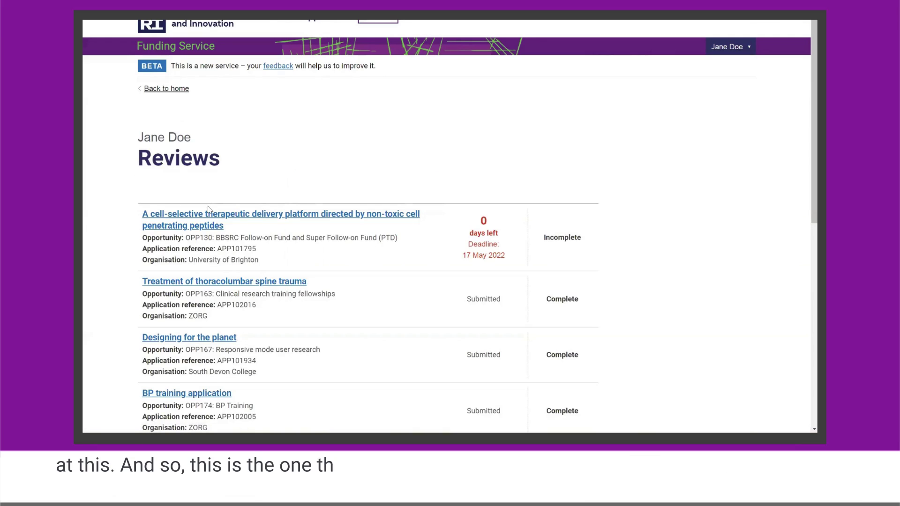
scroll(220, 202, down, 5)
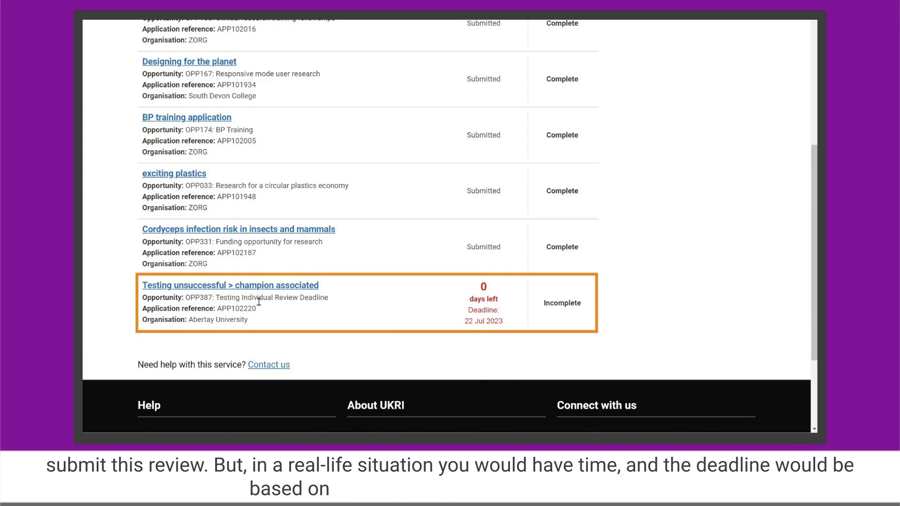
click(174, 287)
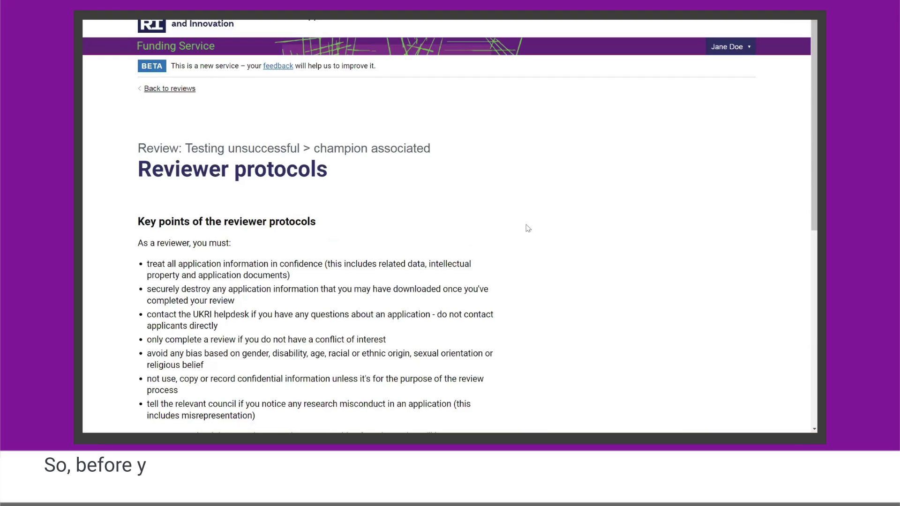
Read the key points of the reviewer protocols, accept them and continue to the review overview.
scroll(537, 229, down, 3)
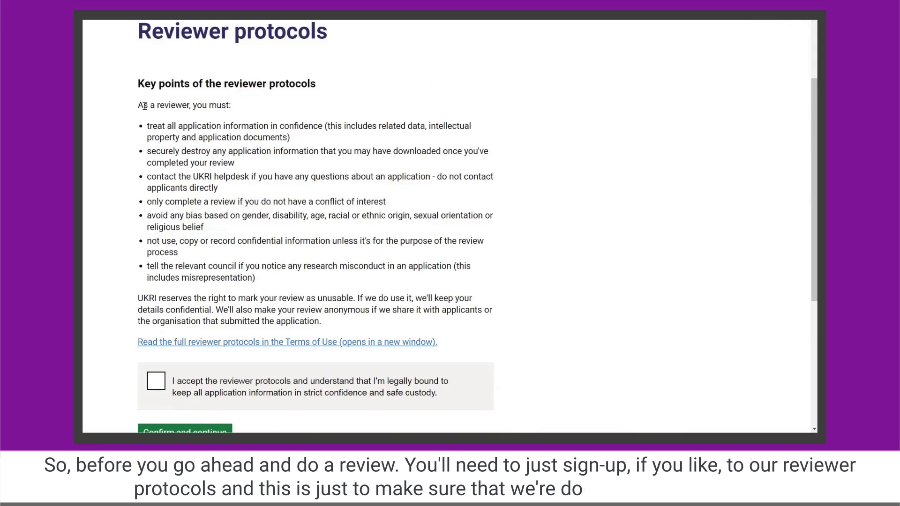
scroll(144, 110, down, 1)
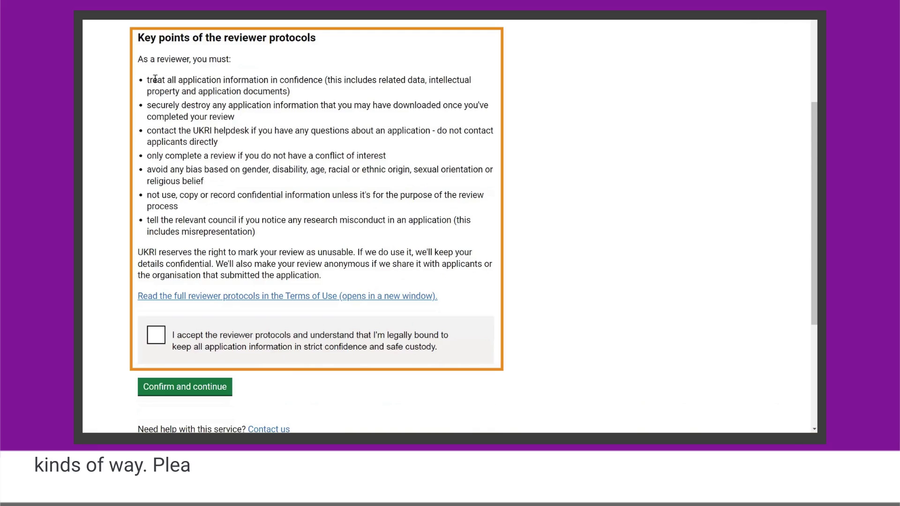
click(160, 336)
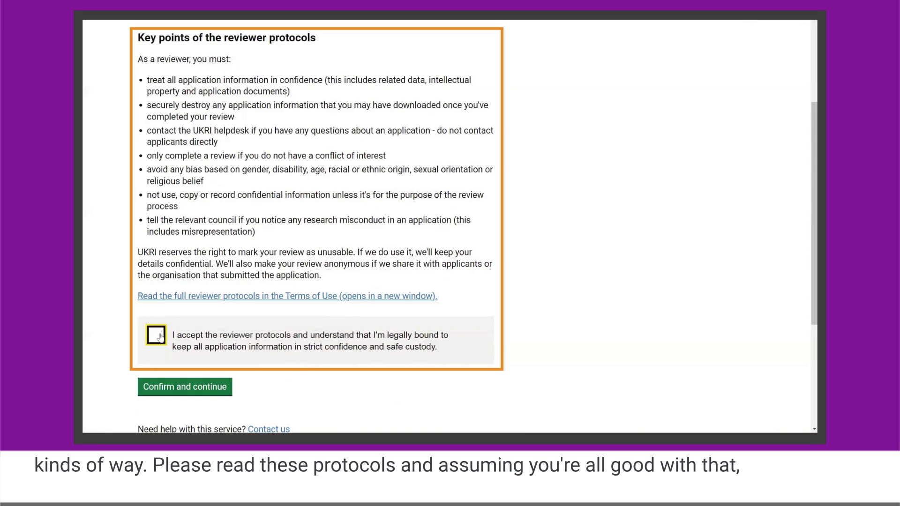
click(189, 391)
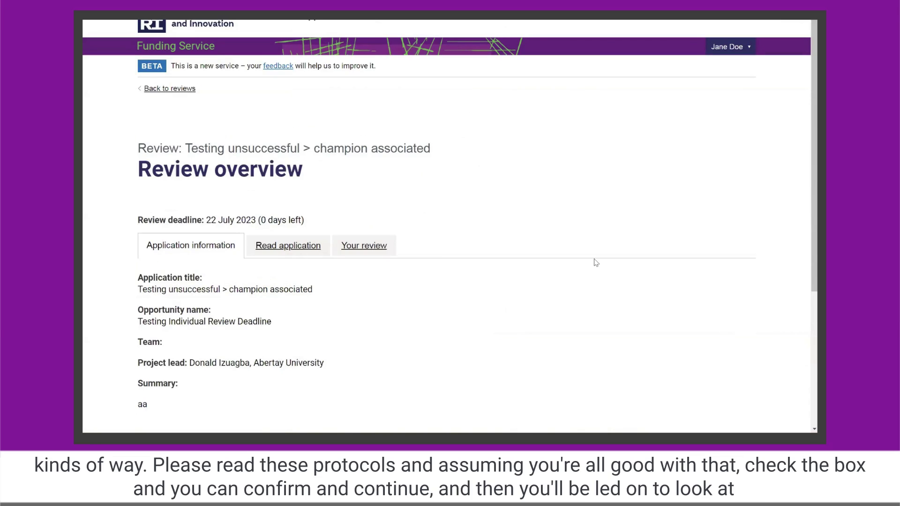
Examine the application information and read the full application, including its details and resources and costs.
scroll(585, 199, down, 1)
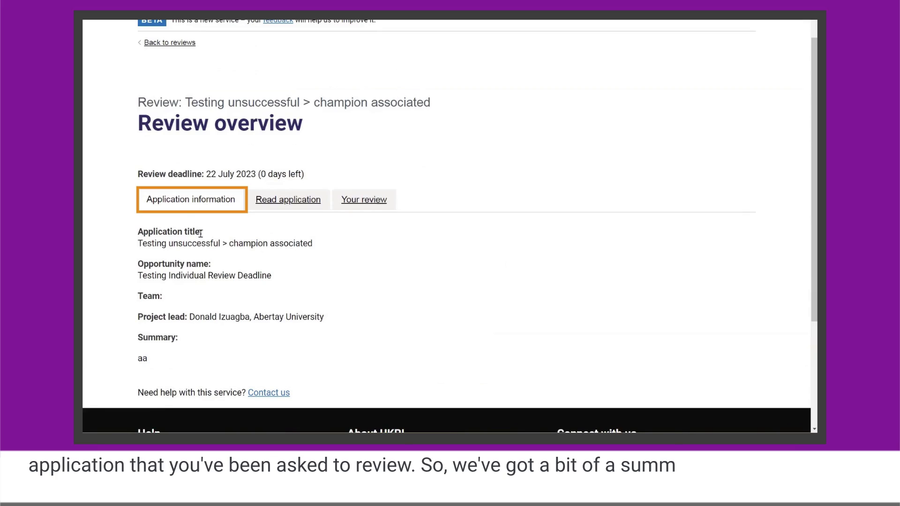
click(294, 202)
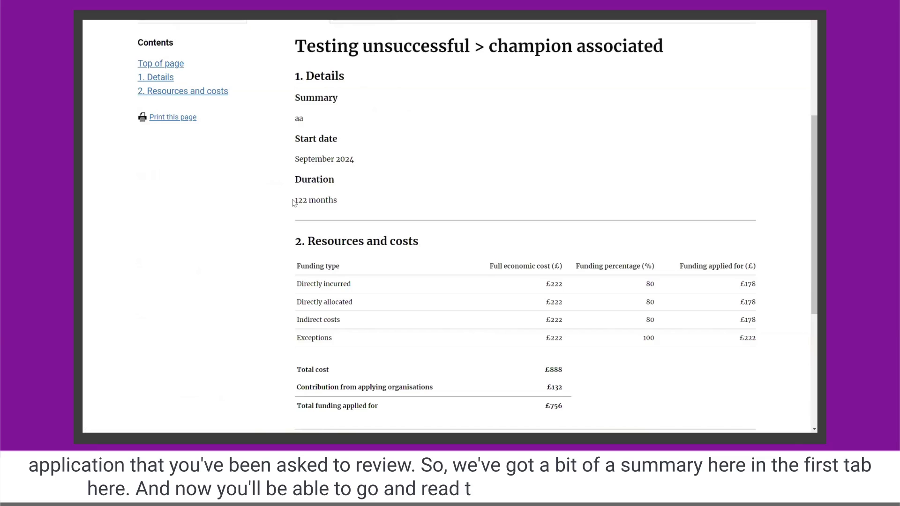
scroll(370, 203, up, 1)
scroll(372, 204, up, 1)
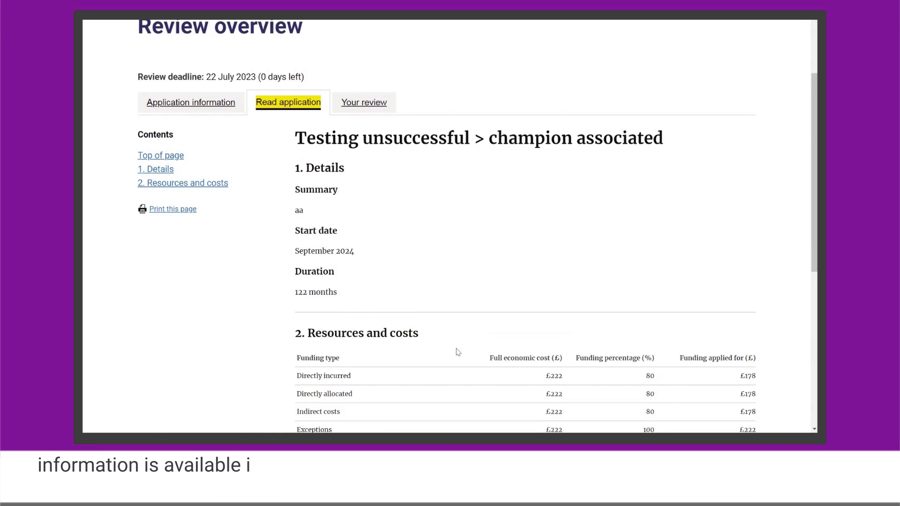
scroll(457, 352, down, 3)
scroll(457, 352, up, 2)
scroll(458, 352, down, 2)
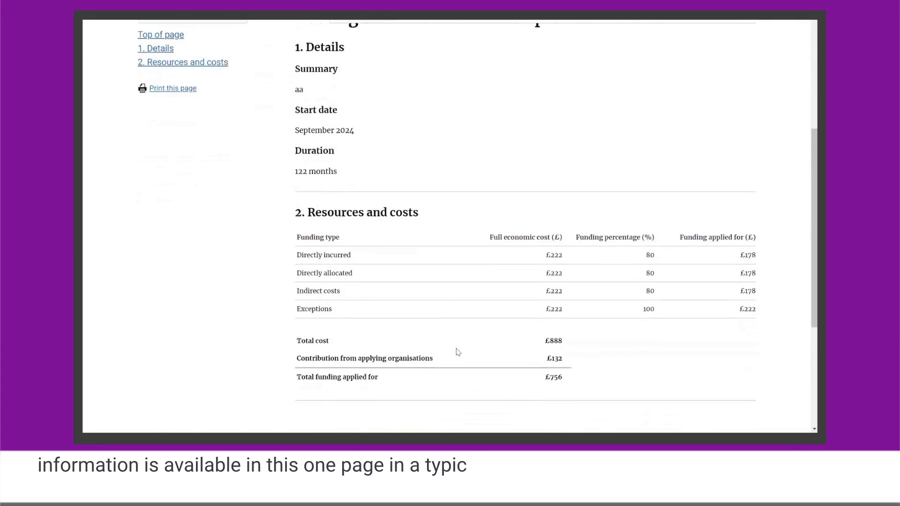
Preview the printable version of the application and close the preview without printing.
scroll(458, 353, up, 3)
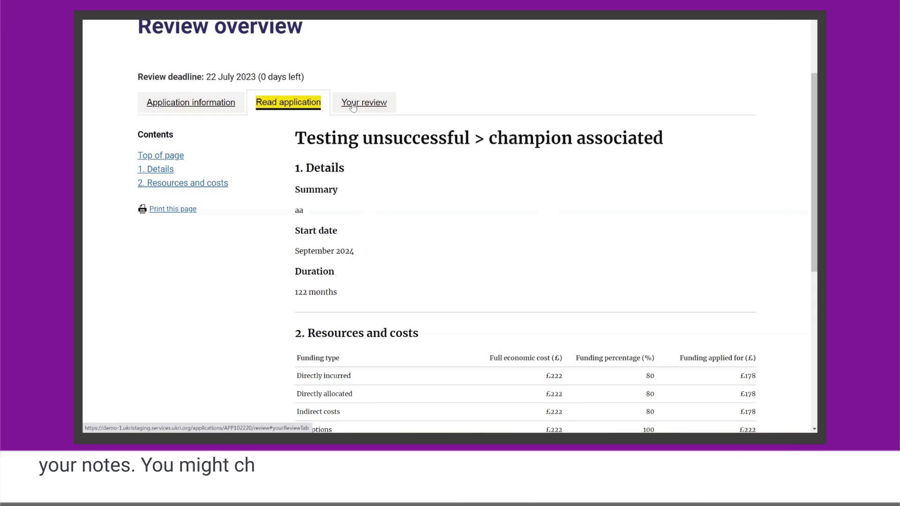
click(165, 211)
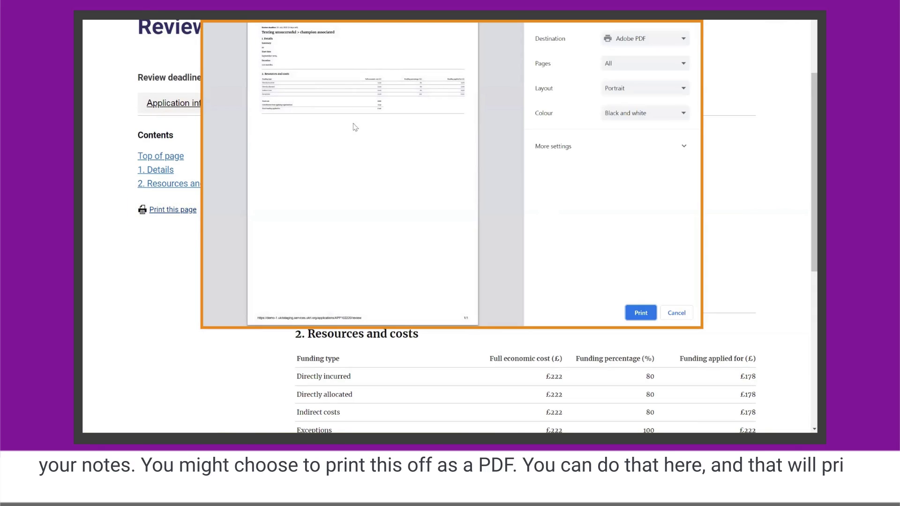
click(677, 313)
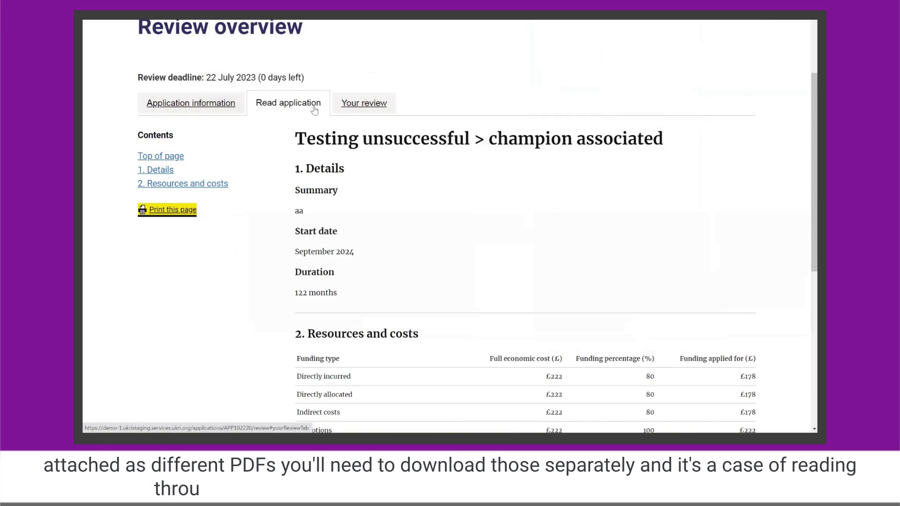
Open the review form for the application and read the review criteria above the comment field.
click(373, 113)
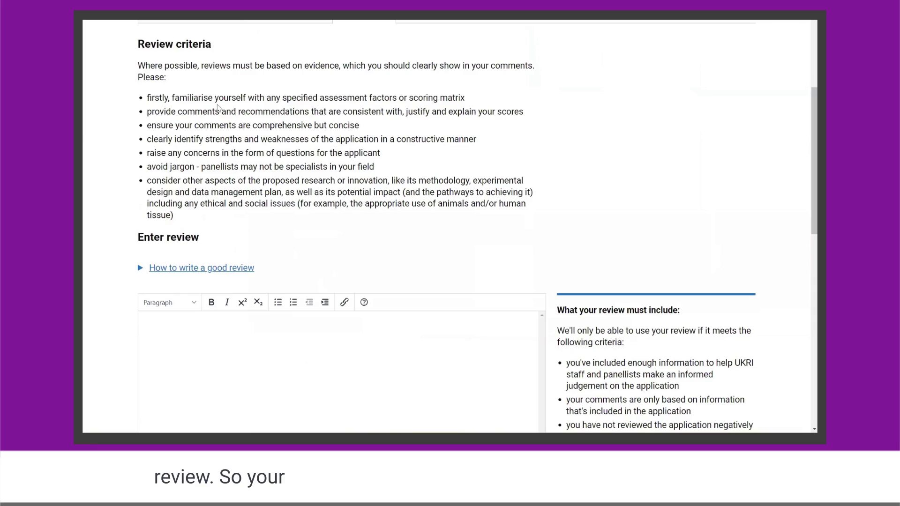
scroll(176, 105, up, 1)
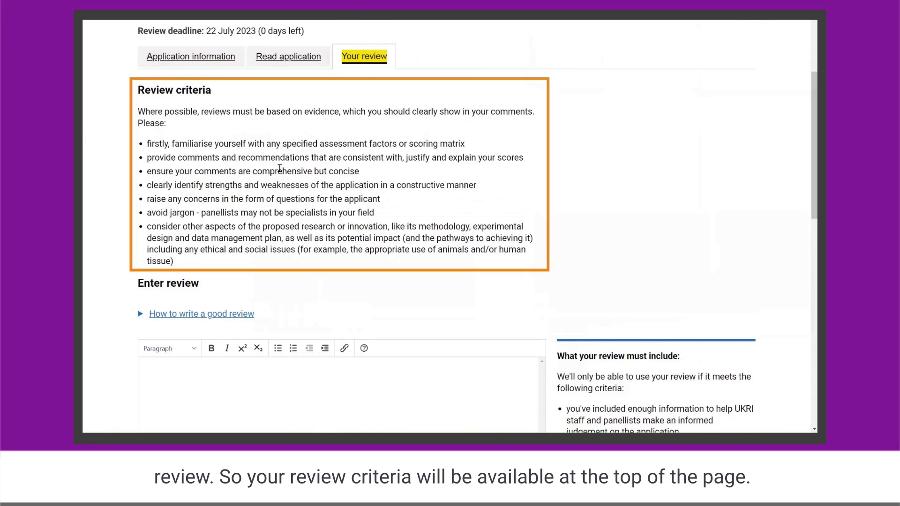
scroll(280, 168, down, 1)
scroll(280, 168, down, 3)
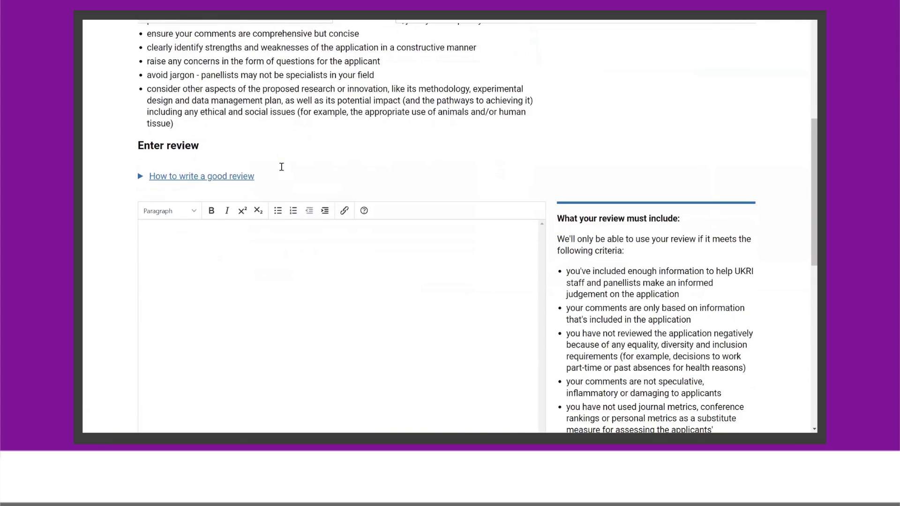
scroll(321, 143, down, 1)
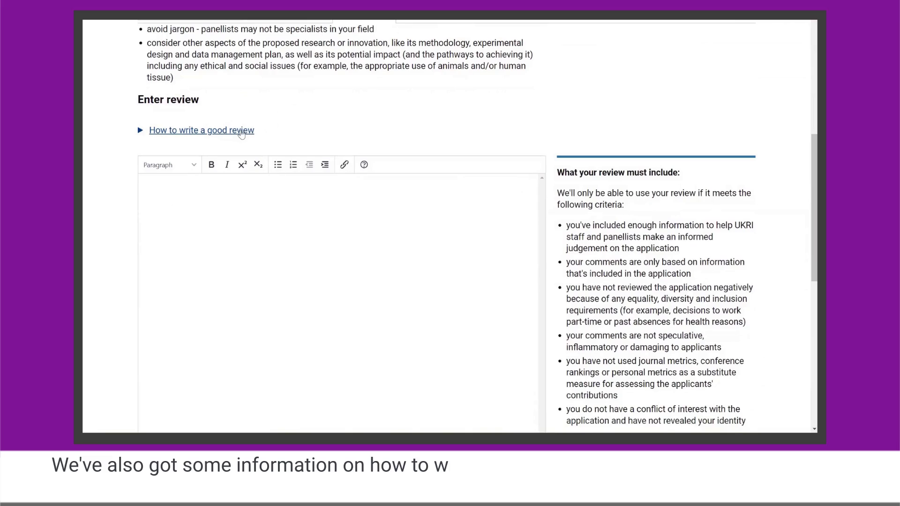
Check the guidance on how to write a good review and read what the review must include.
click(241, 133)
click(241, 134)
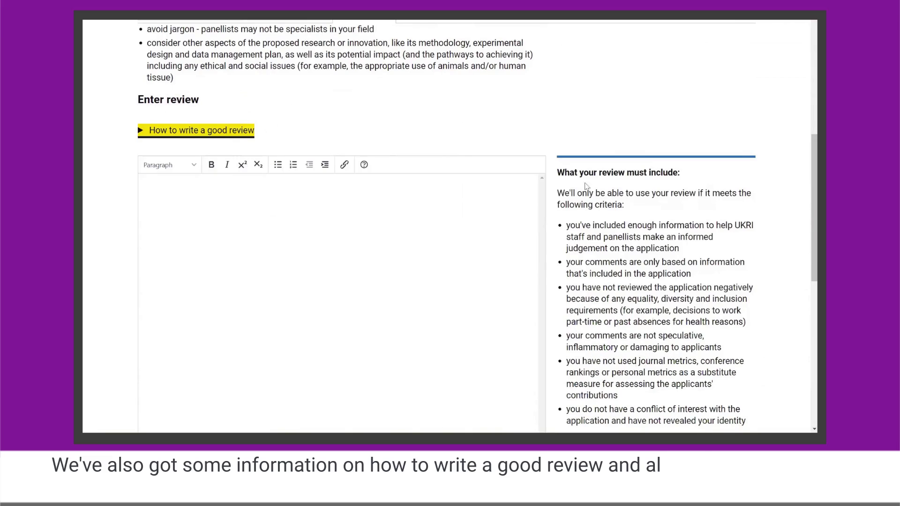
scroll(563, 183, down, 1)
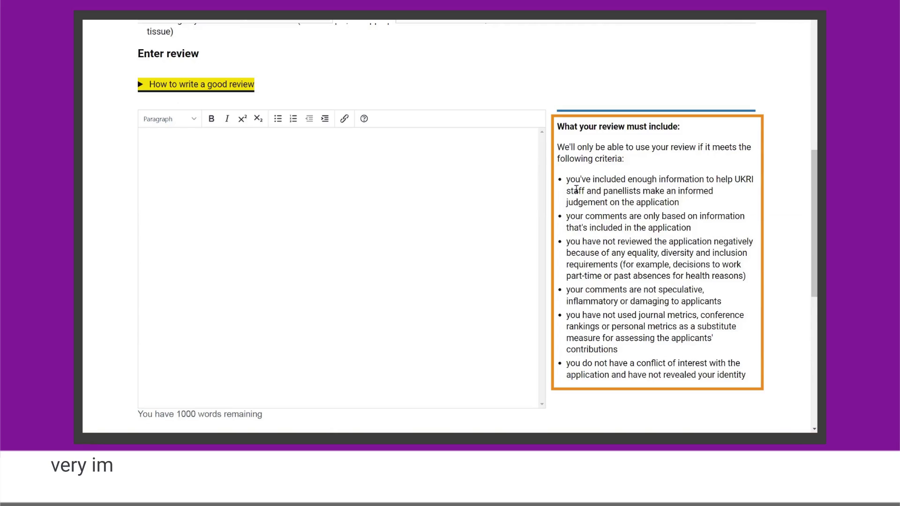
scroll(581, 207, up, 1)
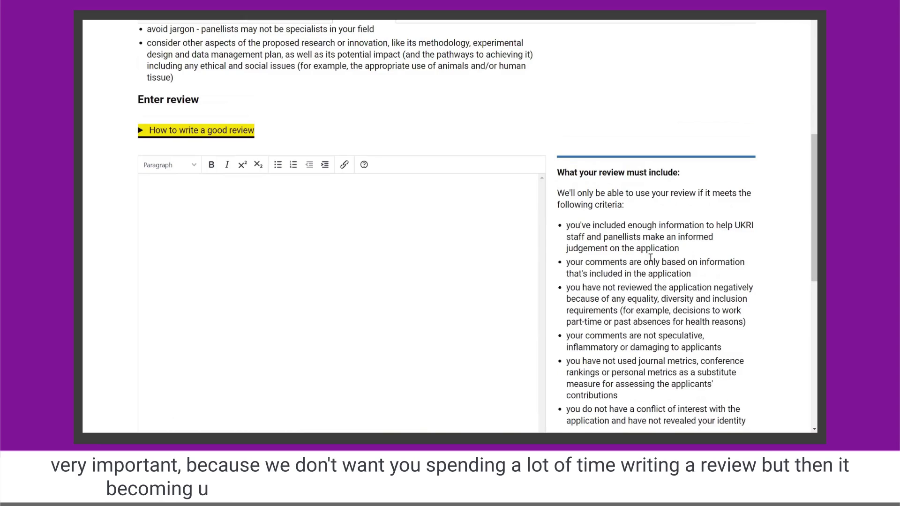
scroll(651, 258, down, 1)
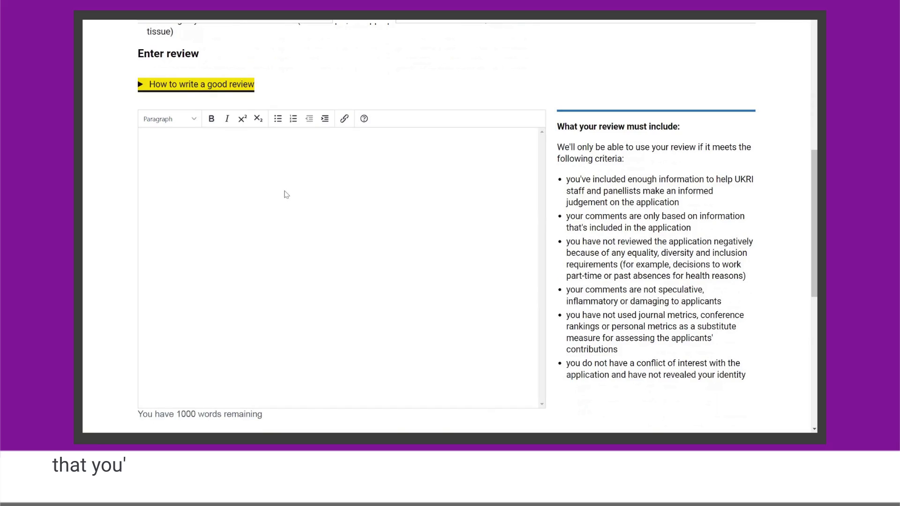
Enter "Write your word." as the review and paste below it the requirement bullets from "your comments are only based" to "you have not used journ".
click(191, 170)
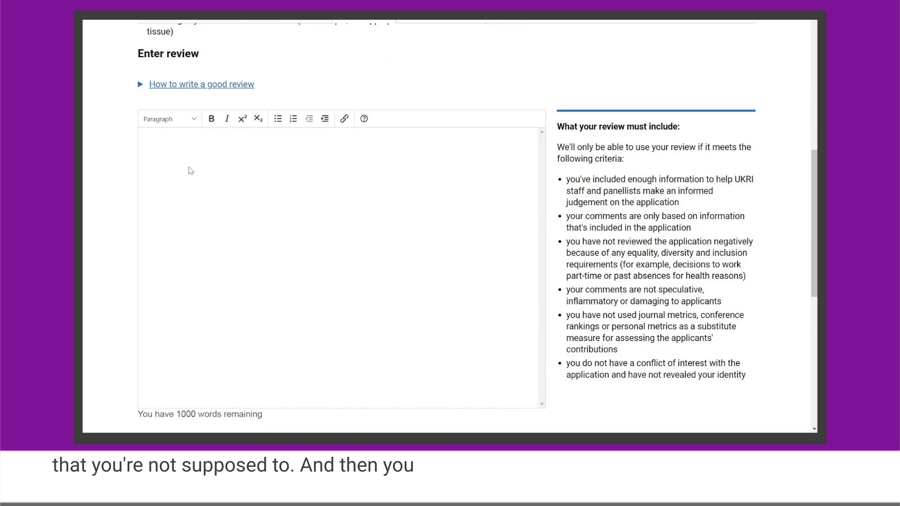
text(Write your word.)
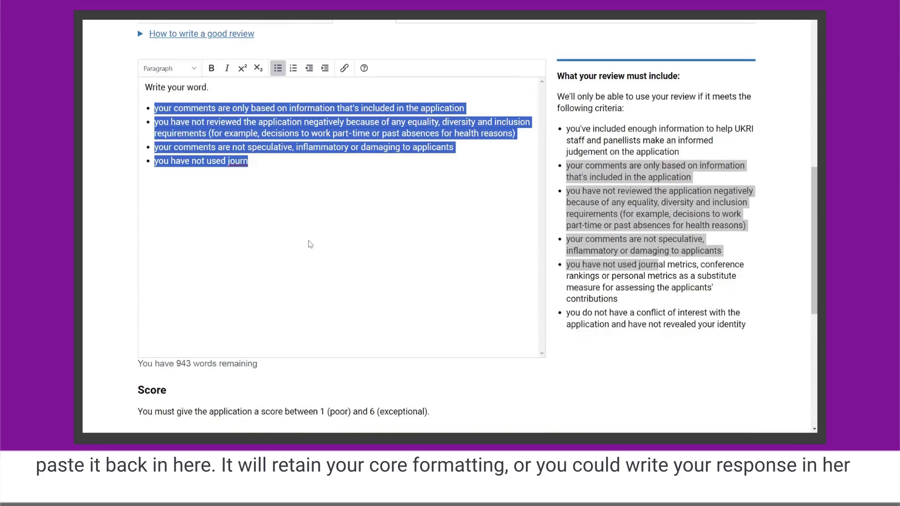
Expand the scoring range, read the definitions of scores 1 to 6 and collapse it again.
scroll(309, 241, down, 5)
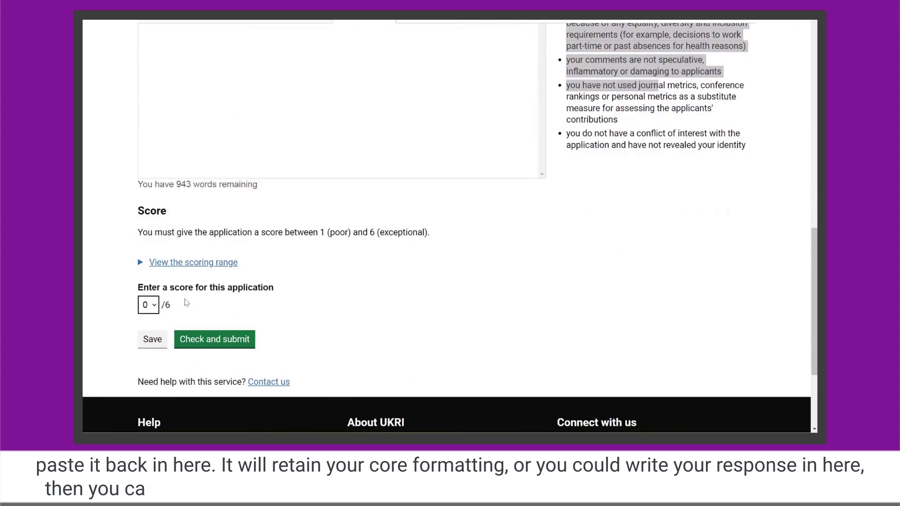
click(157, 307)
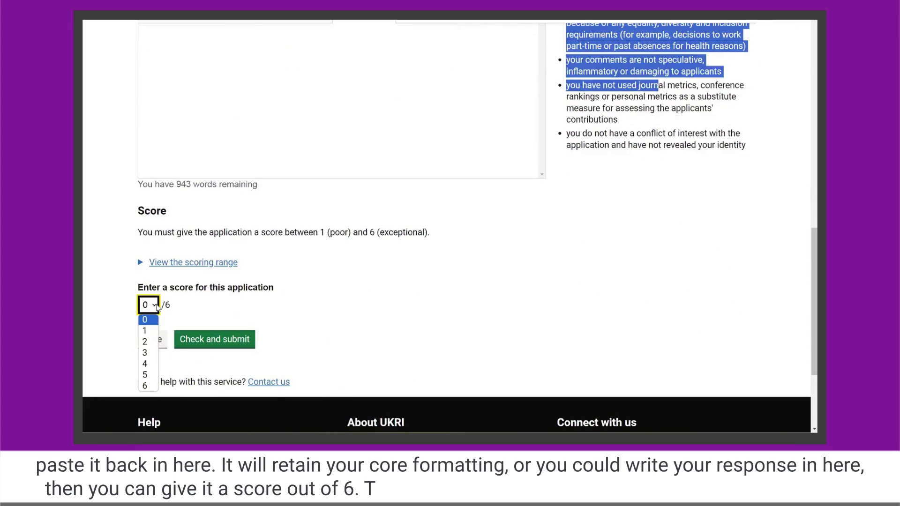
scroll(324, 302, down, 1)
key(shift+Tab)
key(Return)
scroll(334, 217, down, 2)
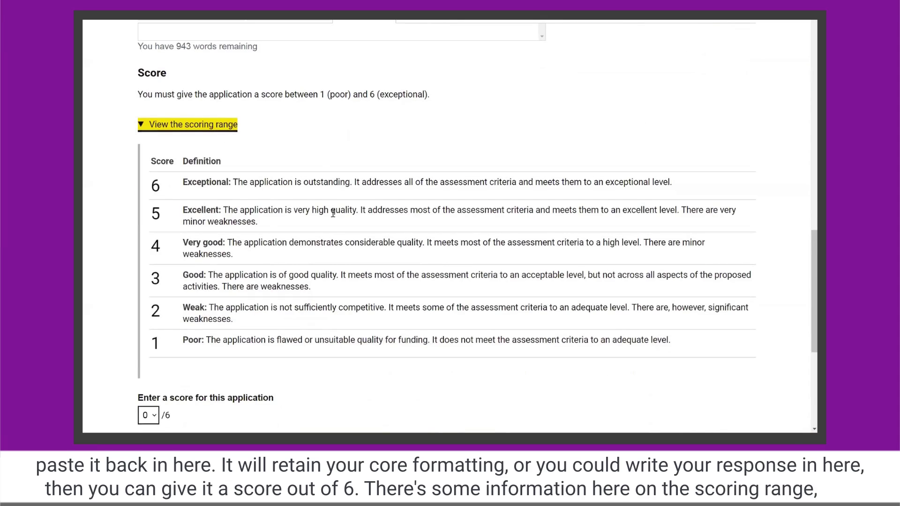
click(221, 126)
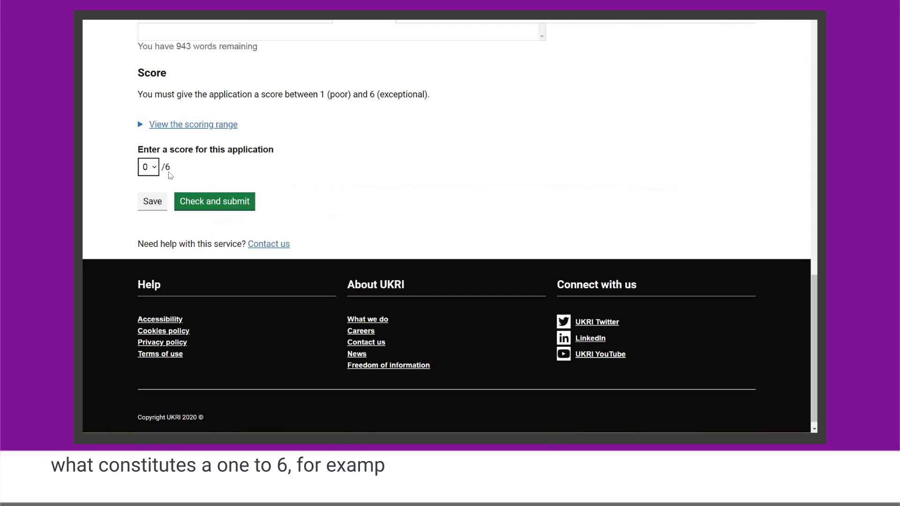
Score the application 4 out of 6 and proceed to the submission check page to look over the review.
click(156, 170)
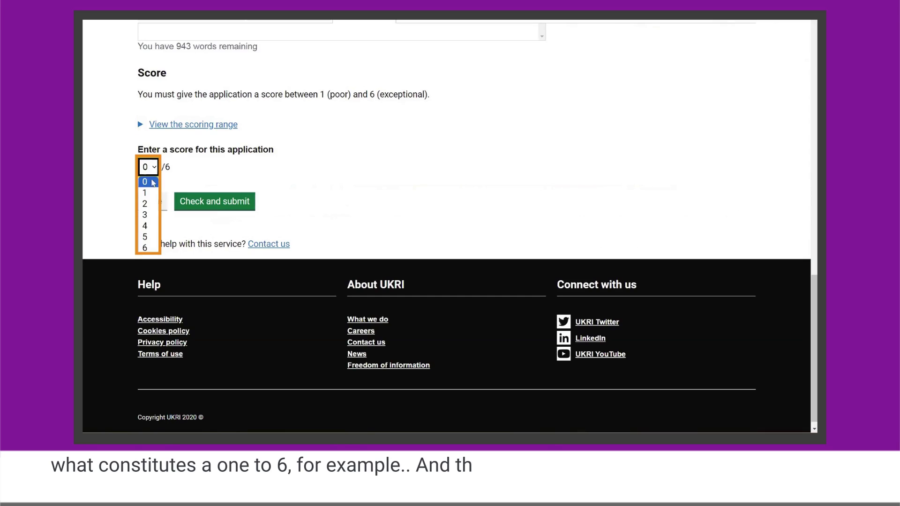
click(147, 229)
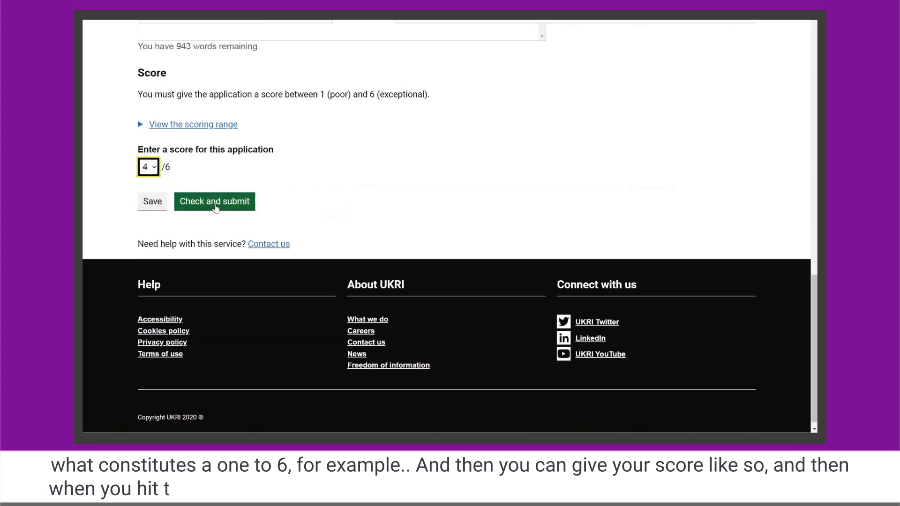
click(218, 207)
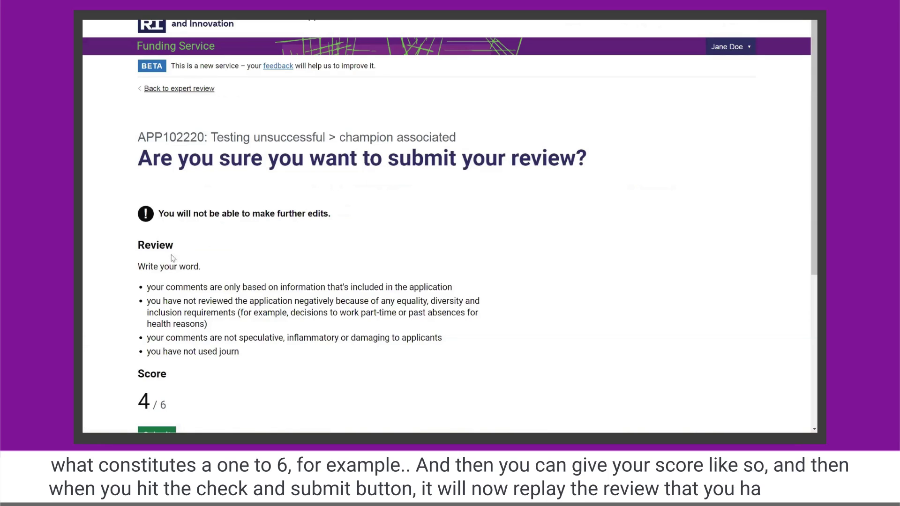
scroll(167, 249, down, 1)
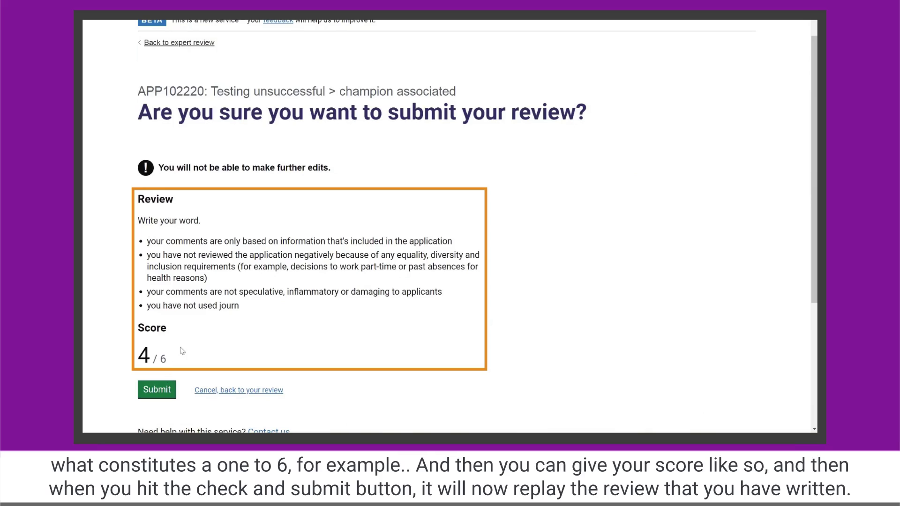